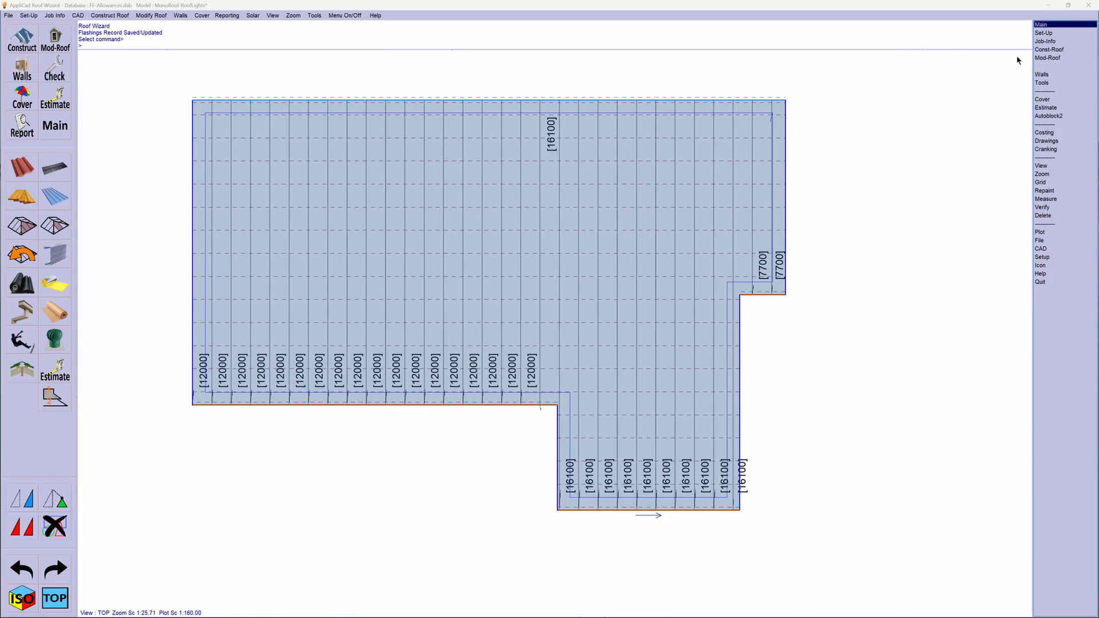
- Tally the roof panels and review the panel cutting list summary
left_click(1046, 58)
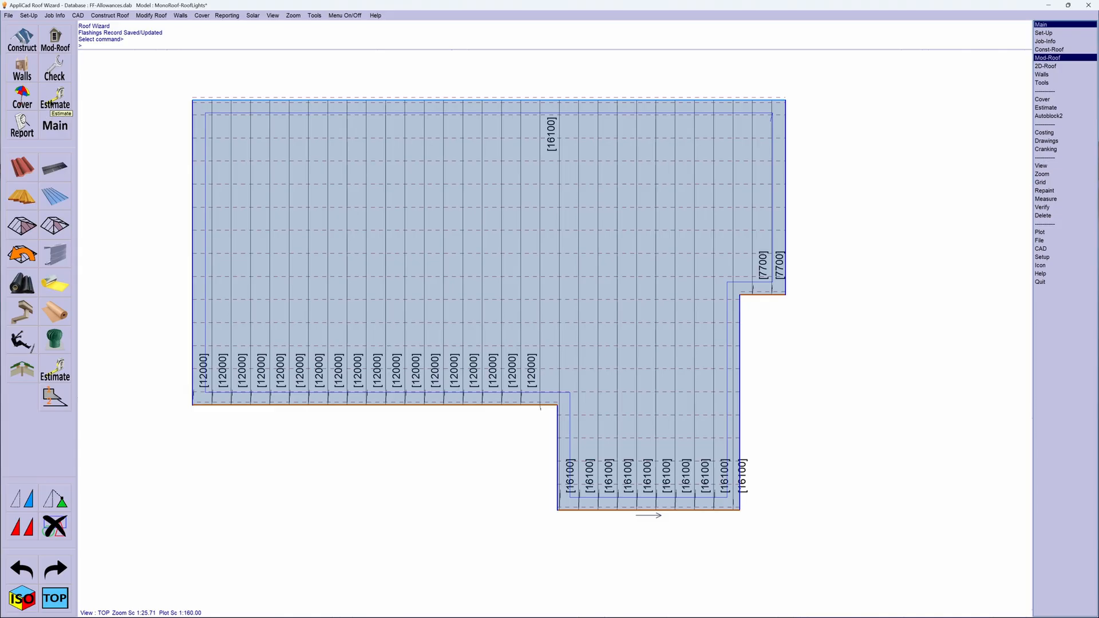
left_click(49, 109)
left_click(25, 358)
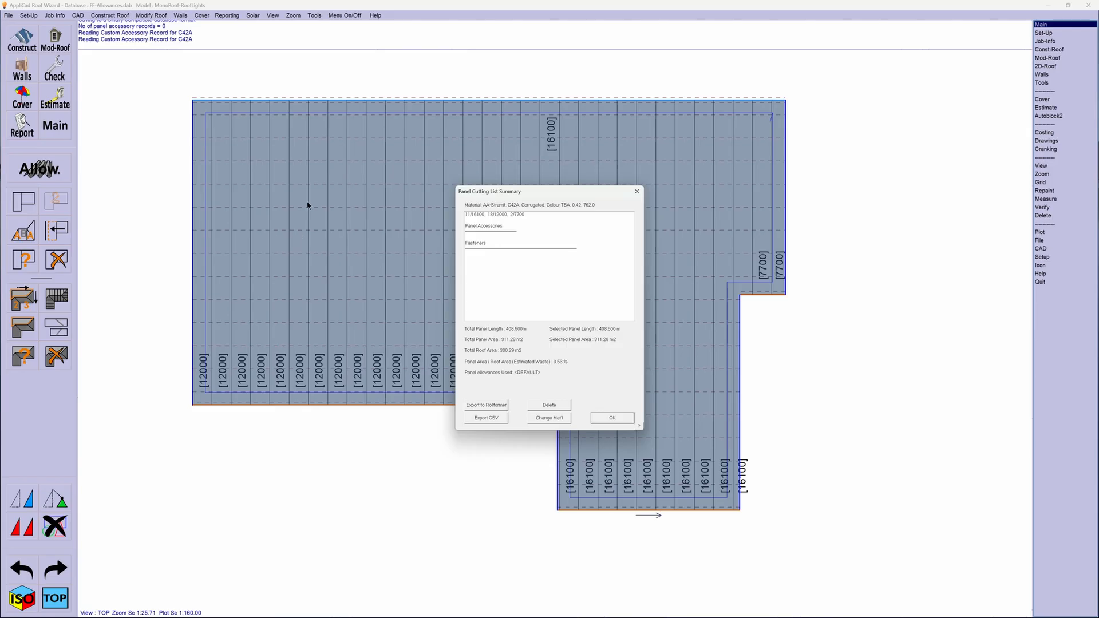
left_click(611, 419)
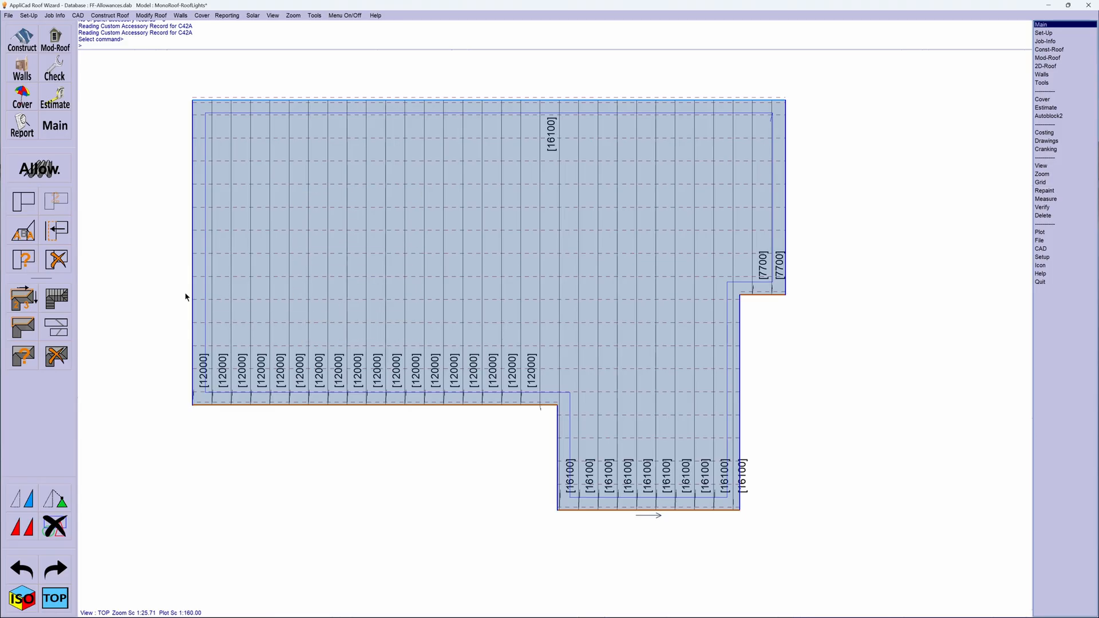
- Set up Split-Panels to cut individually selected panels along a chosen line
left_click(25, 328)
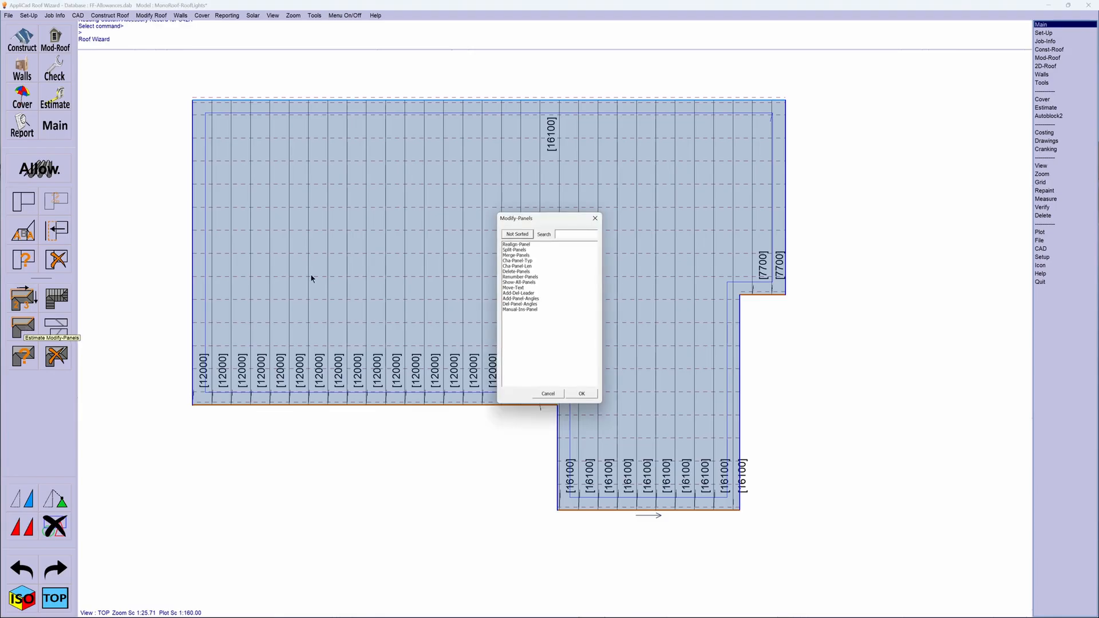
double_click(514, 250)
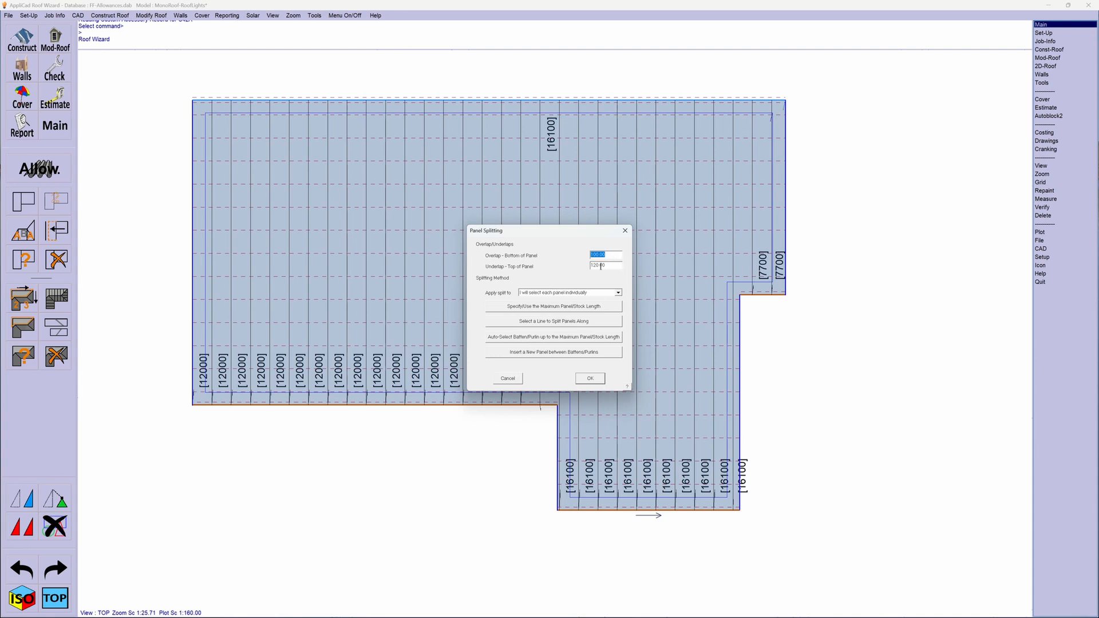
left_click(618, 293)
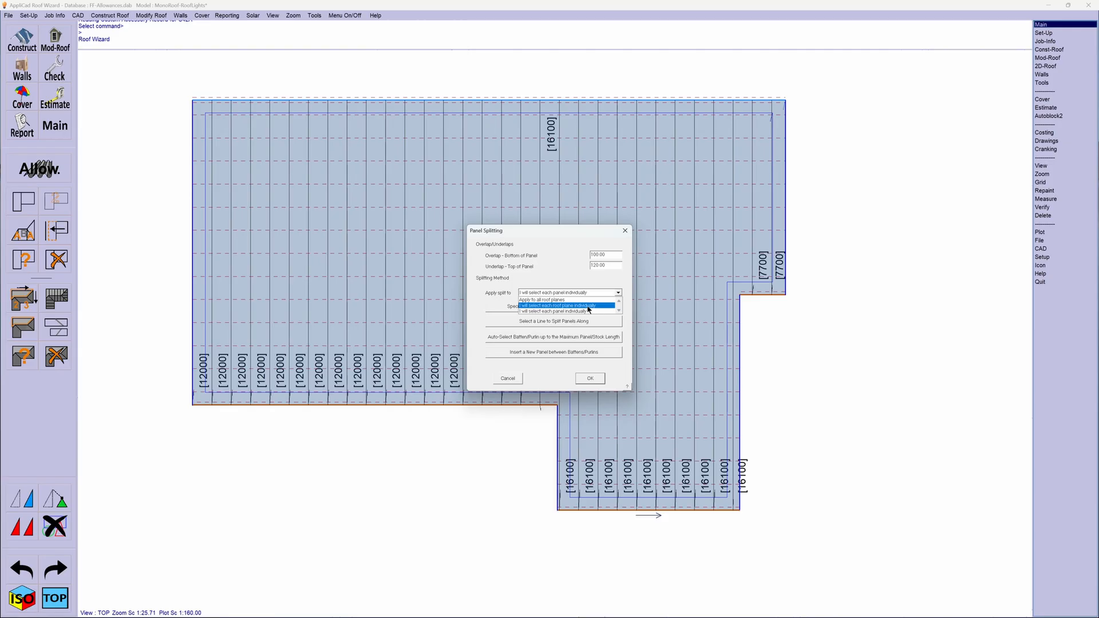
left_click(547, 312)
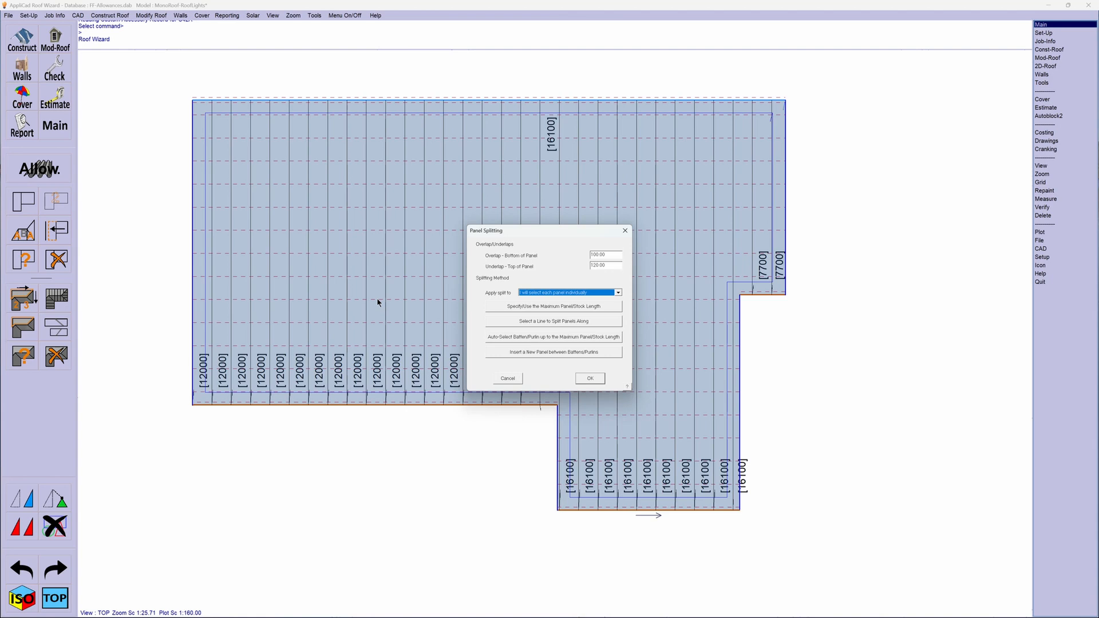
left_click(553, 324)
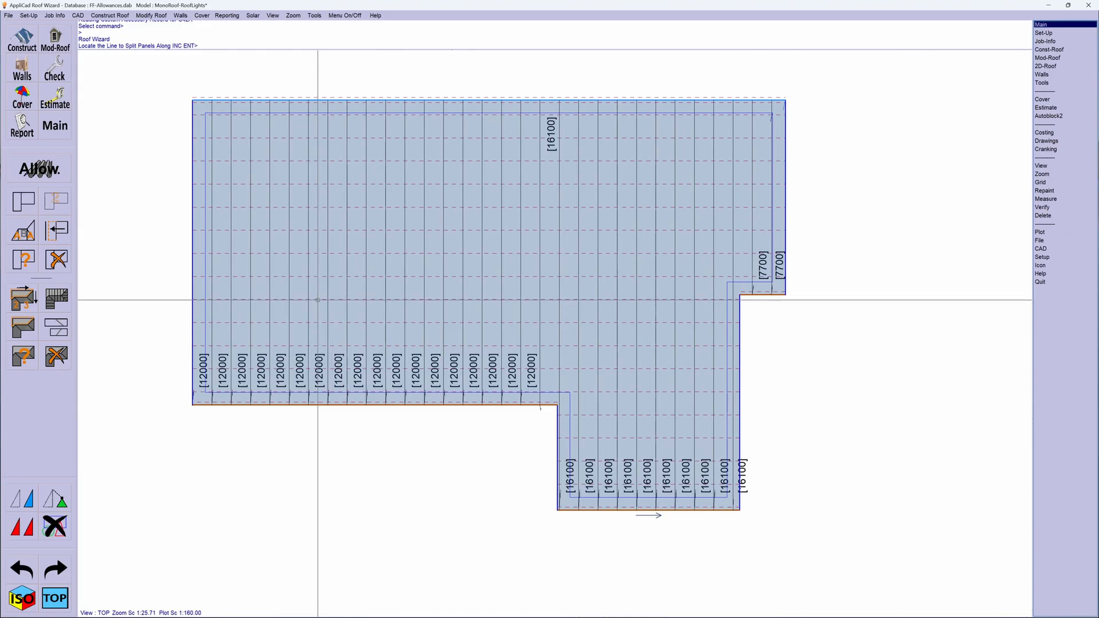
- Split the 7th, 12th, 17th, 20th and 23rd panels from the roof's left edge along the batten line just below the short right-hand eave
left_click(318, 299)
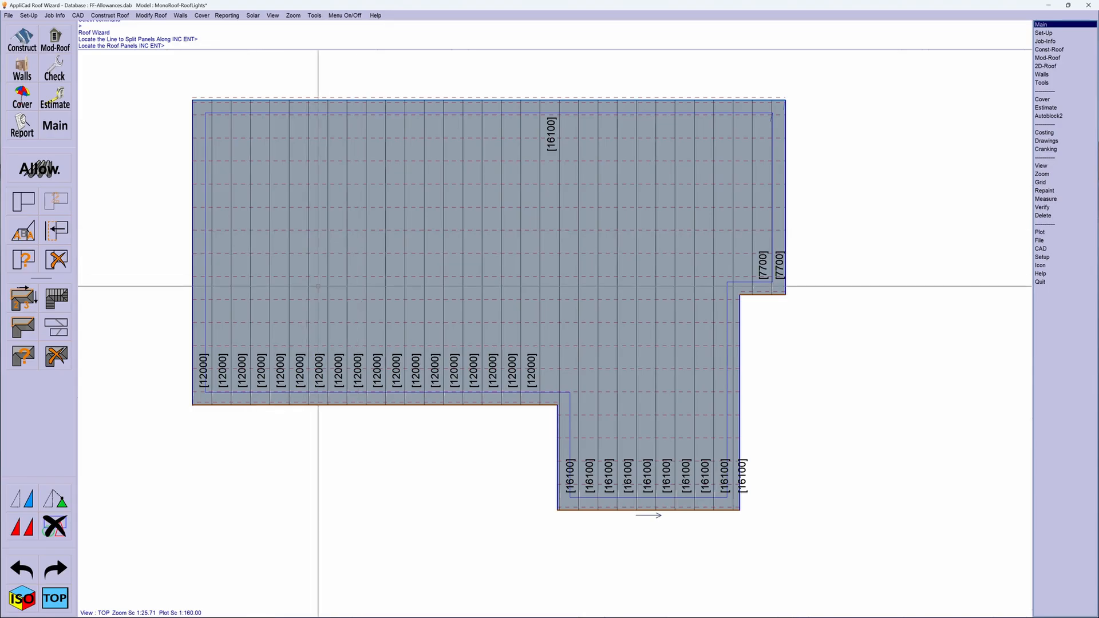
left_click(318, 286)
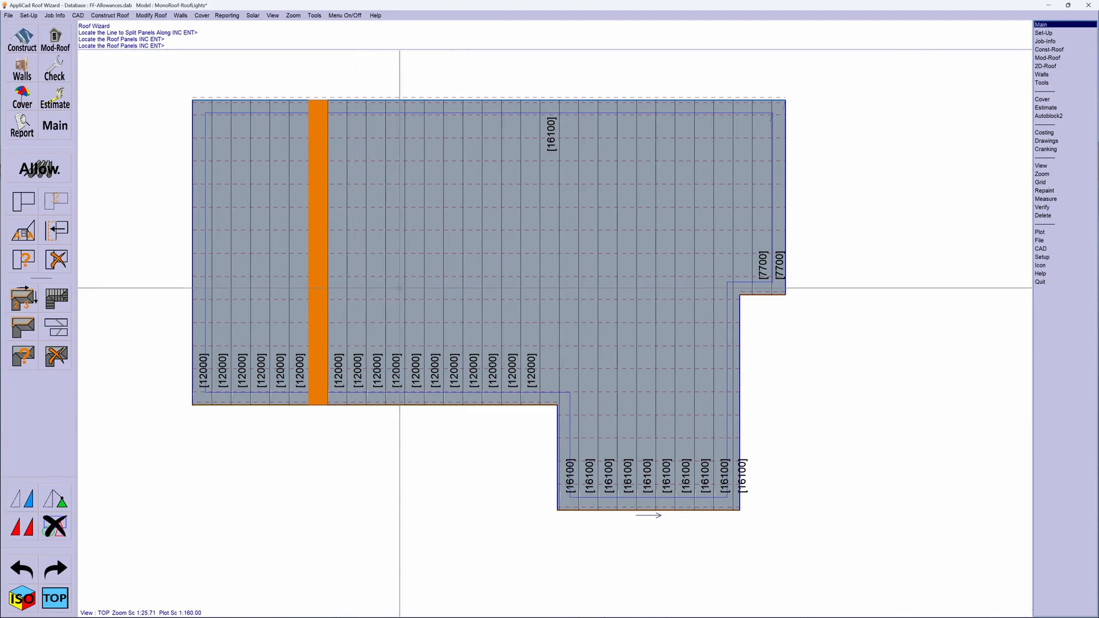
left_click(417, 289)
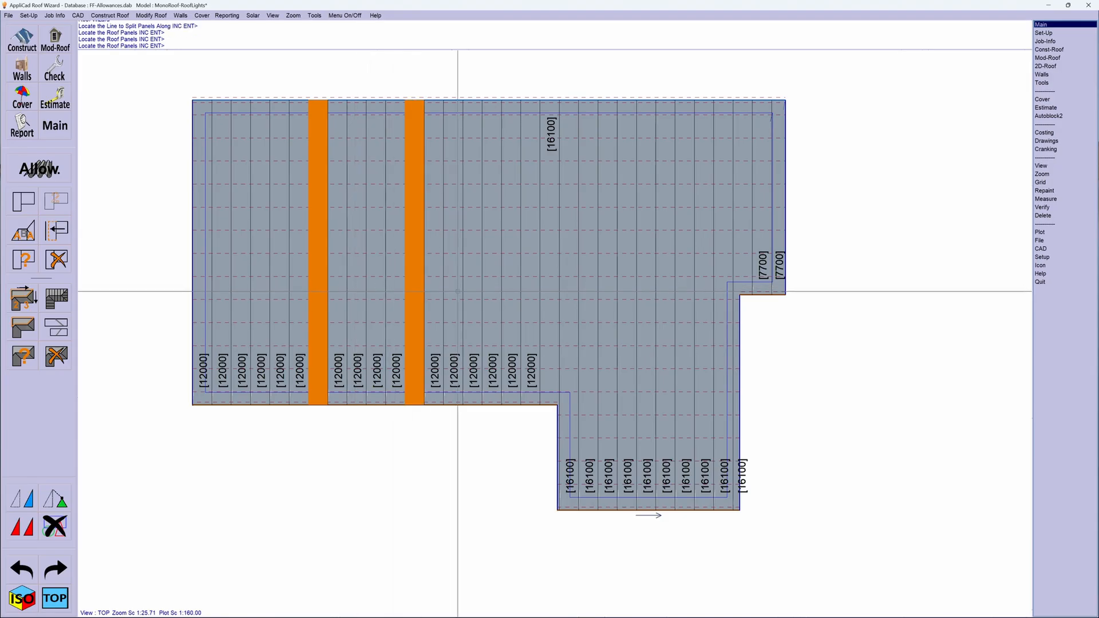
left_click(515, 291)
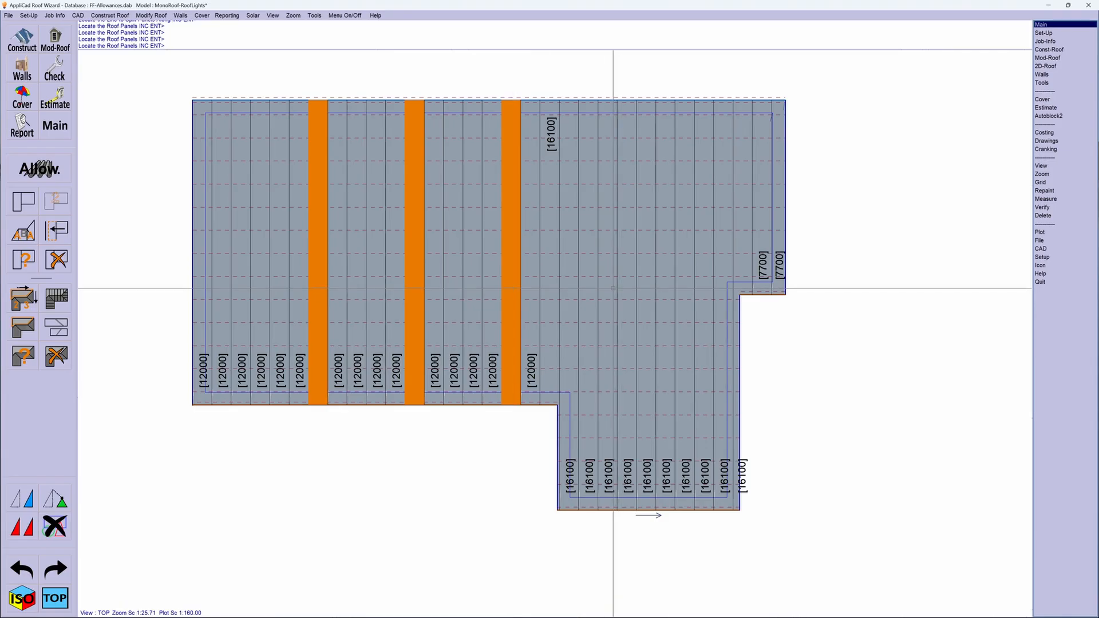
left_click(623, 291)
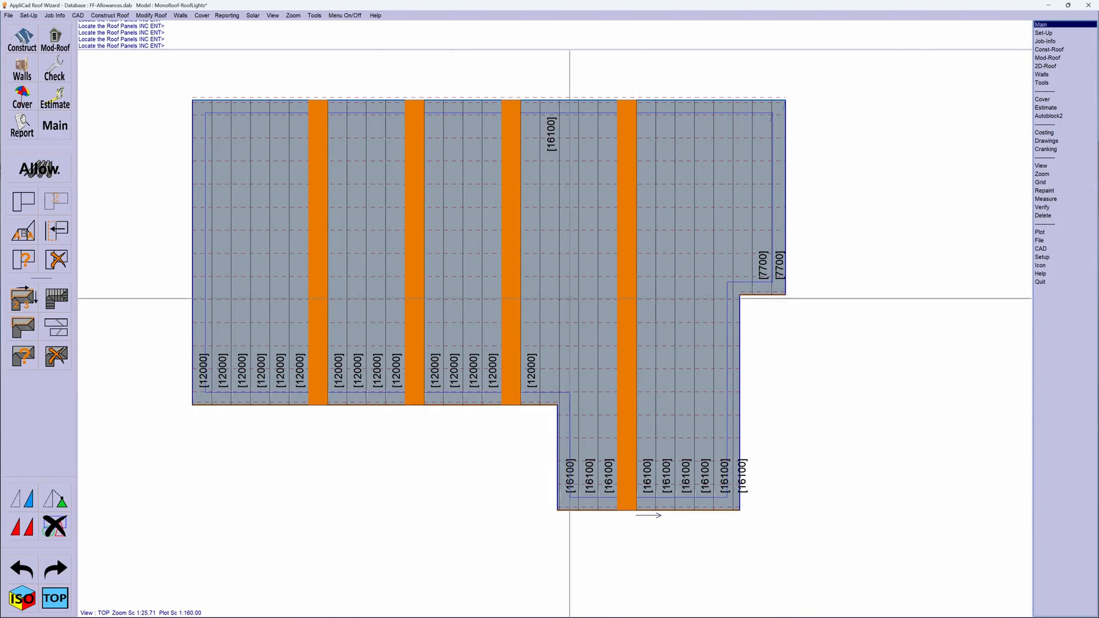
left_click(570, 299)
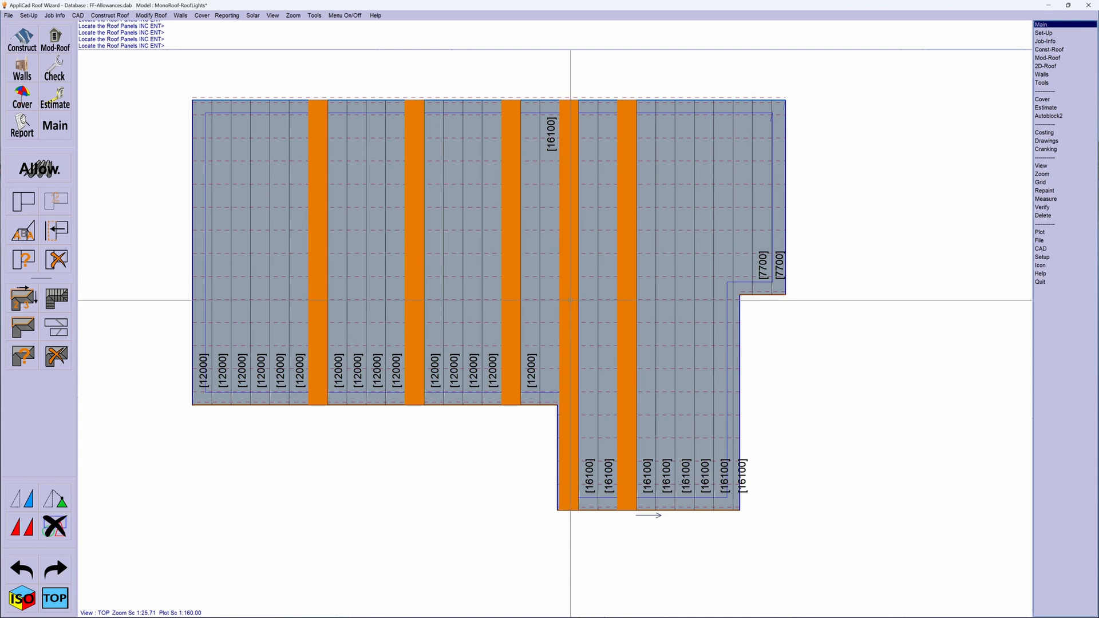
key("Return")
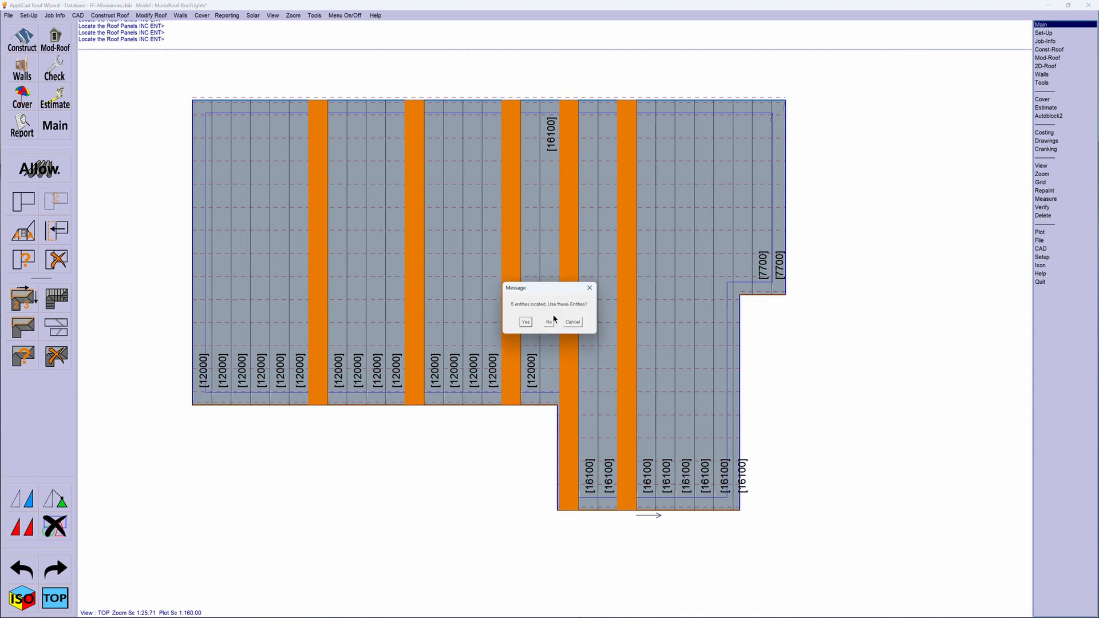
left_click(525, 323)
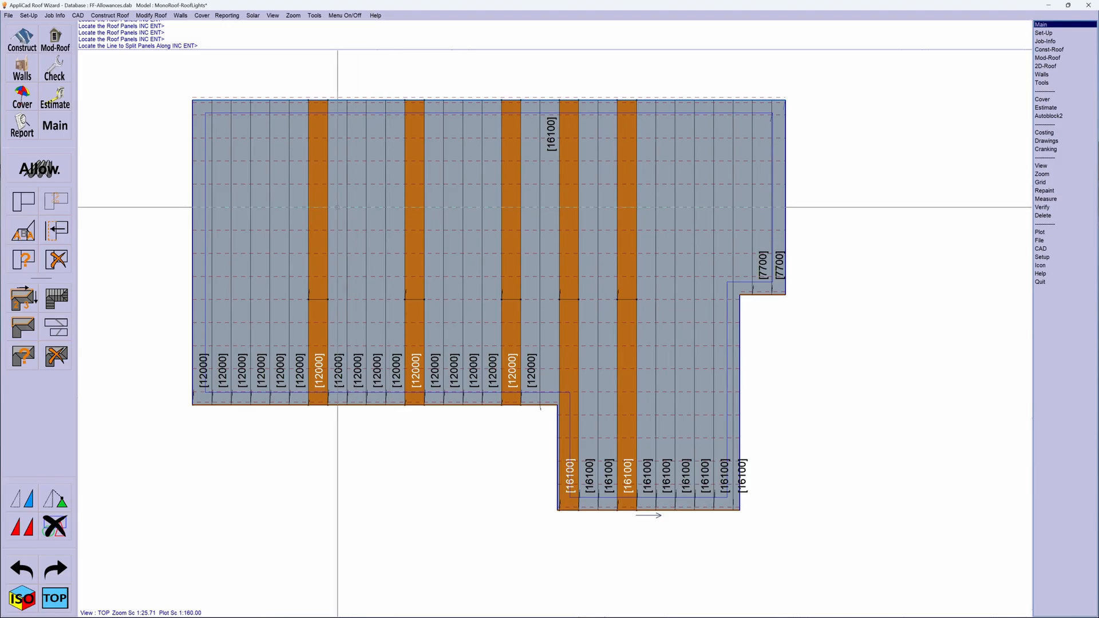
- Split the upper pieces of the same five panels along the batten line five spacings above the first split, and finish splitting
left_click(336, 184)
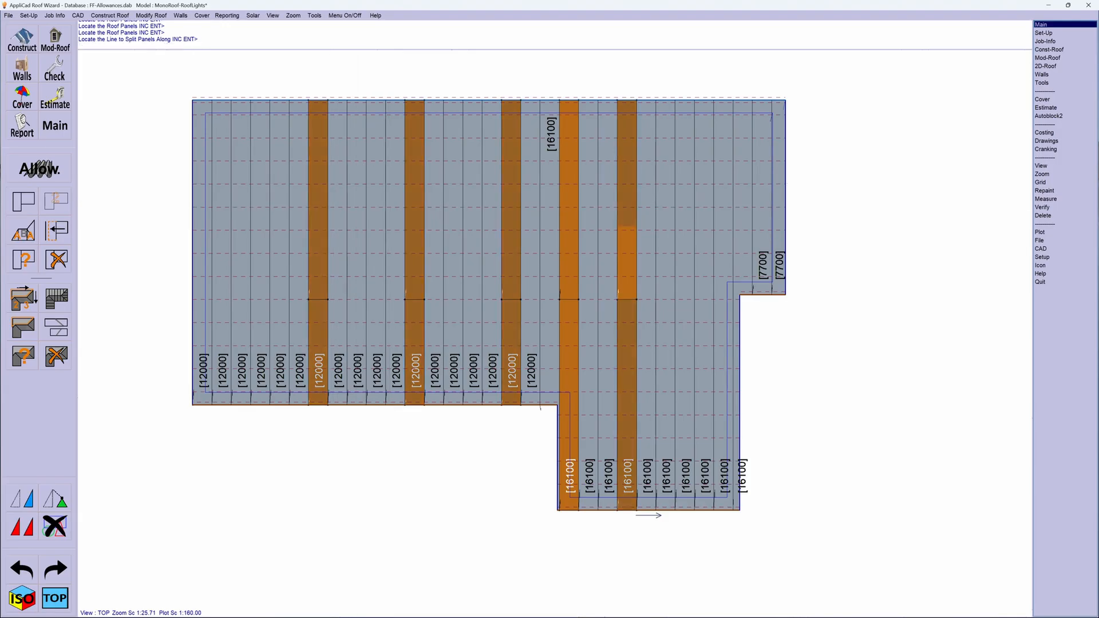
left_click(321, 197)
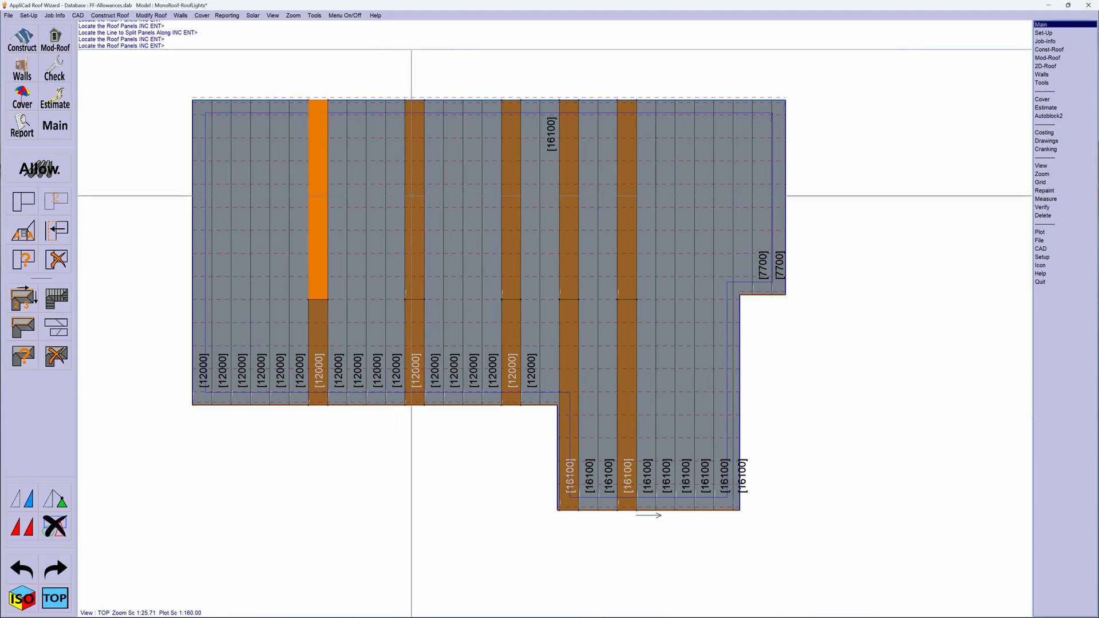
left_click(412, 196)
left_click(507, 202)
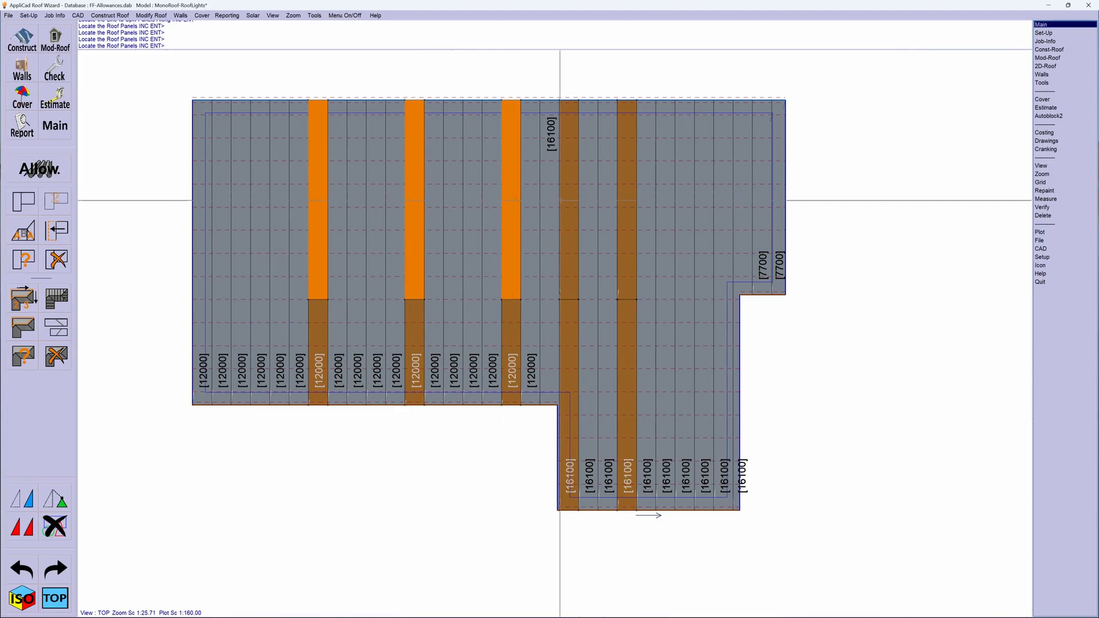
left_click(562, 202)
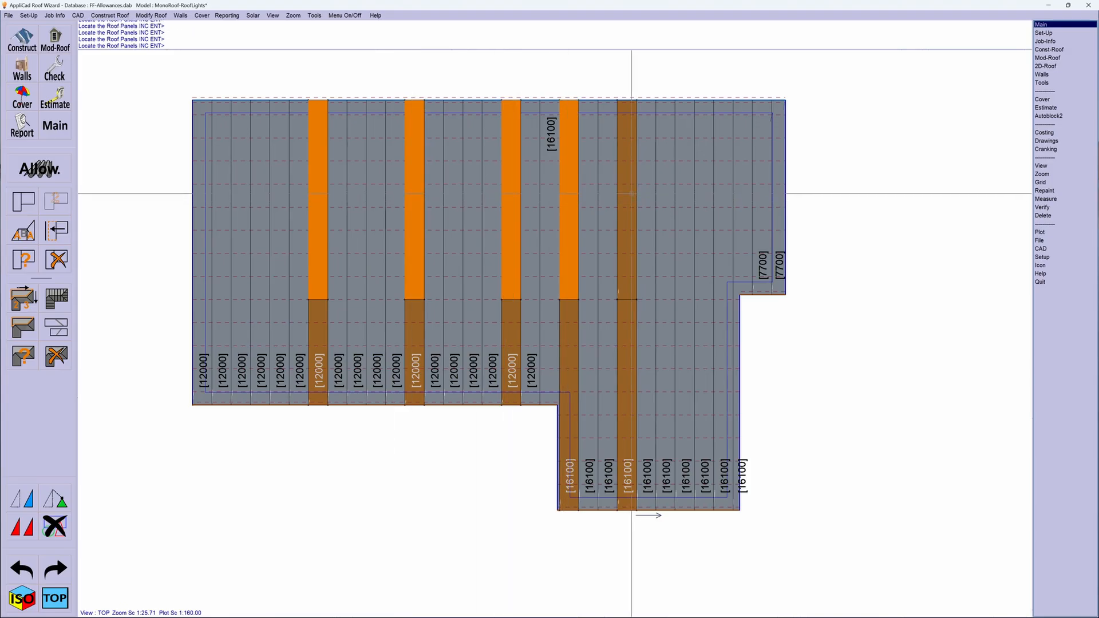
left_click(629, 196)
right_click(554, 223)
key("Return")
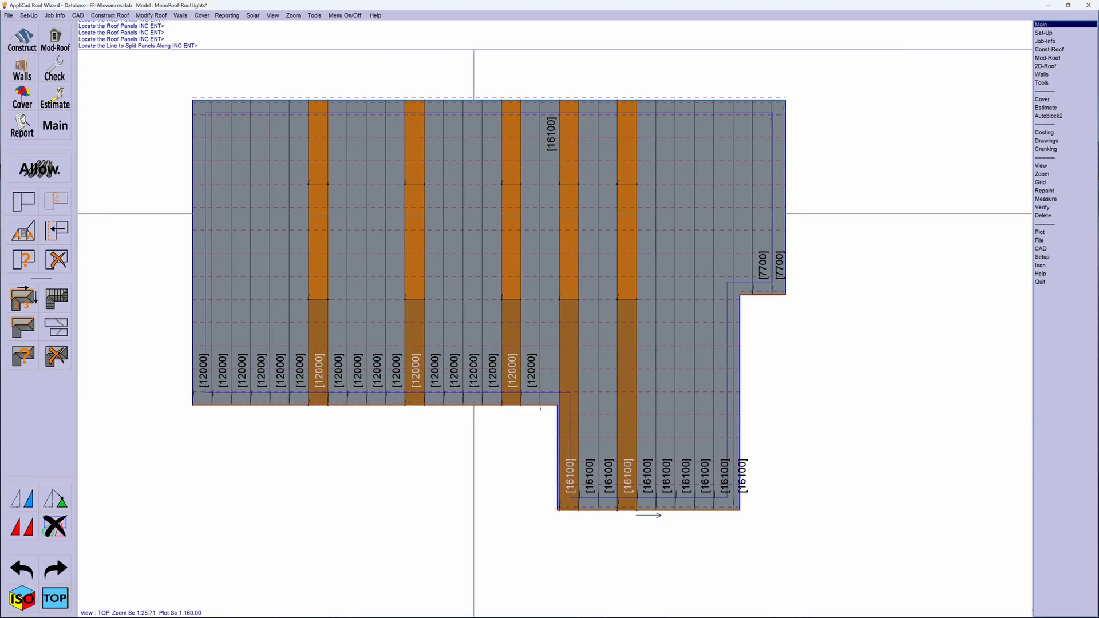
right_click(449, 253)
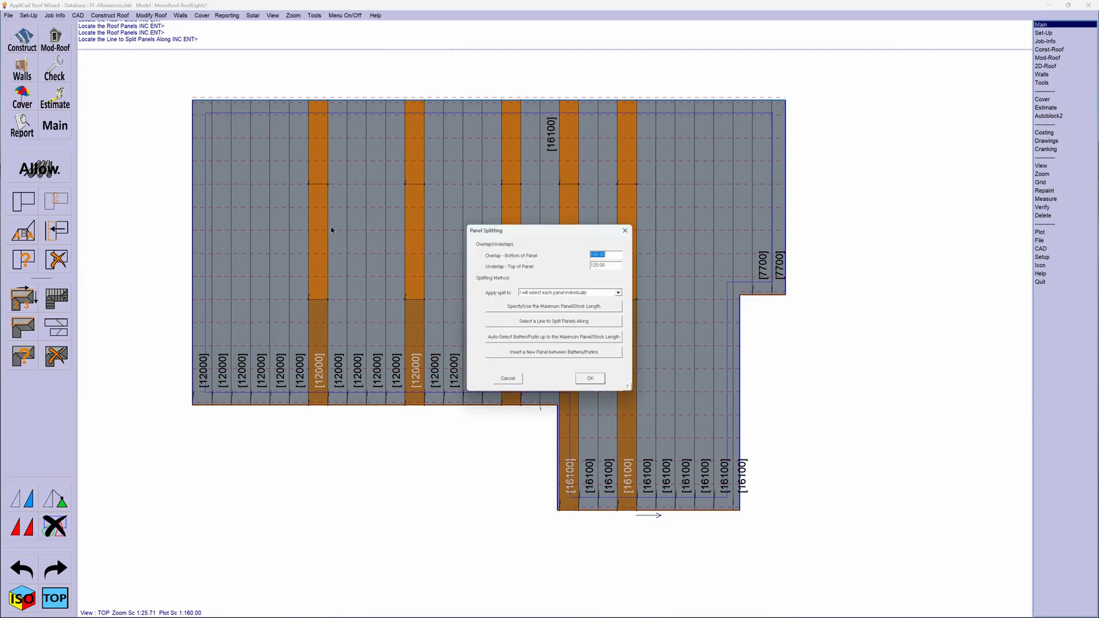
left_click(508, 378)
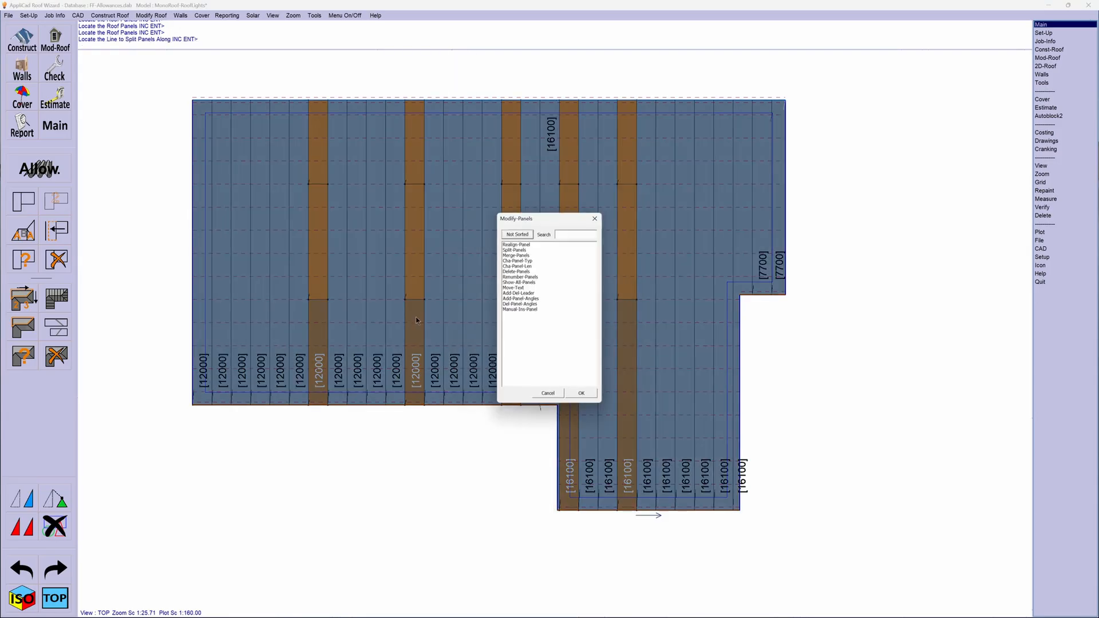
- Choose Ampelite Fglass_Corry_1200, 762.00mm, Clear, 1200.00 as the new material for the Cha-Panel-Typ command
double_click(518, 261)
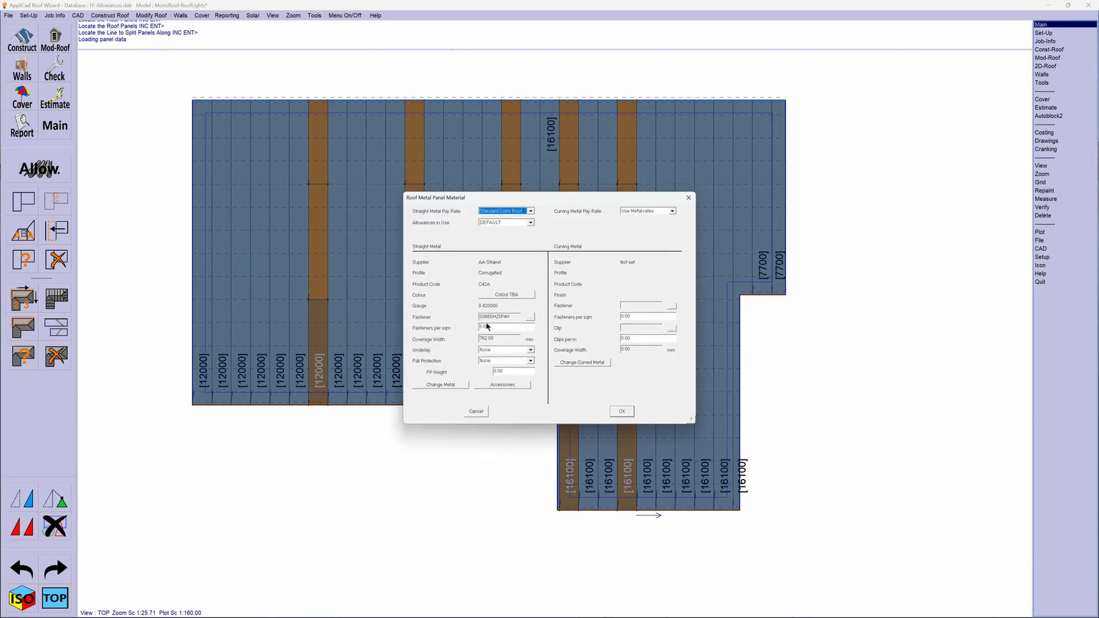
left_click(444, 384)
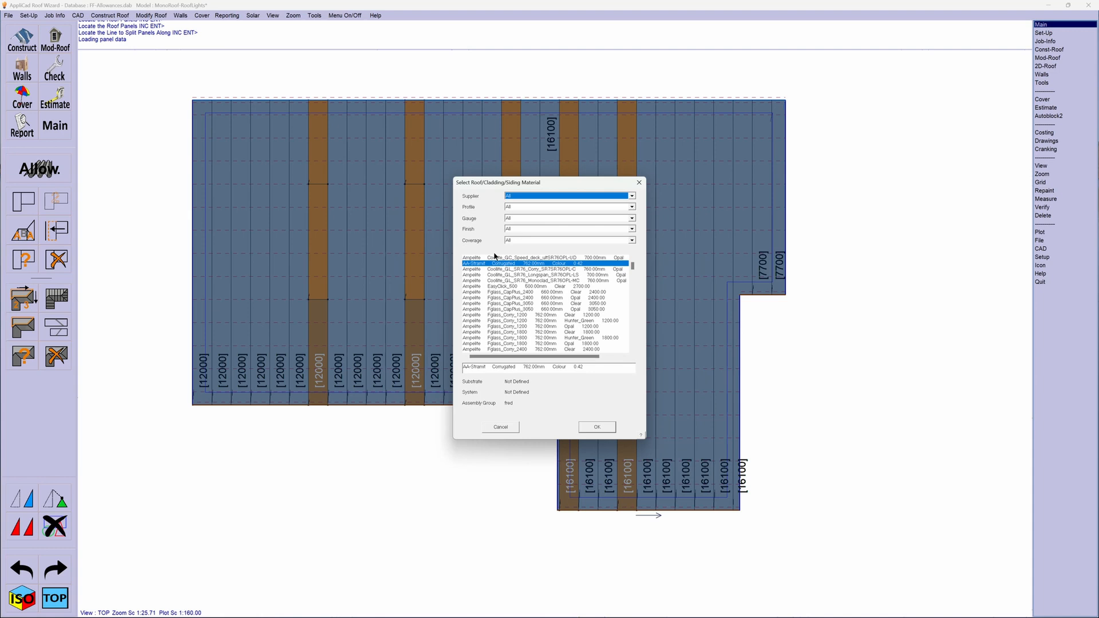
left_click(509, 315)
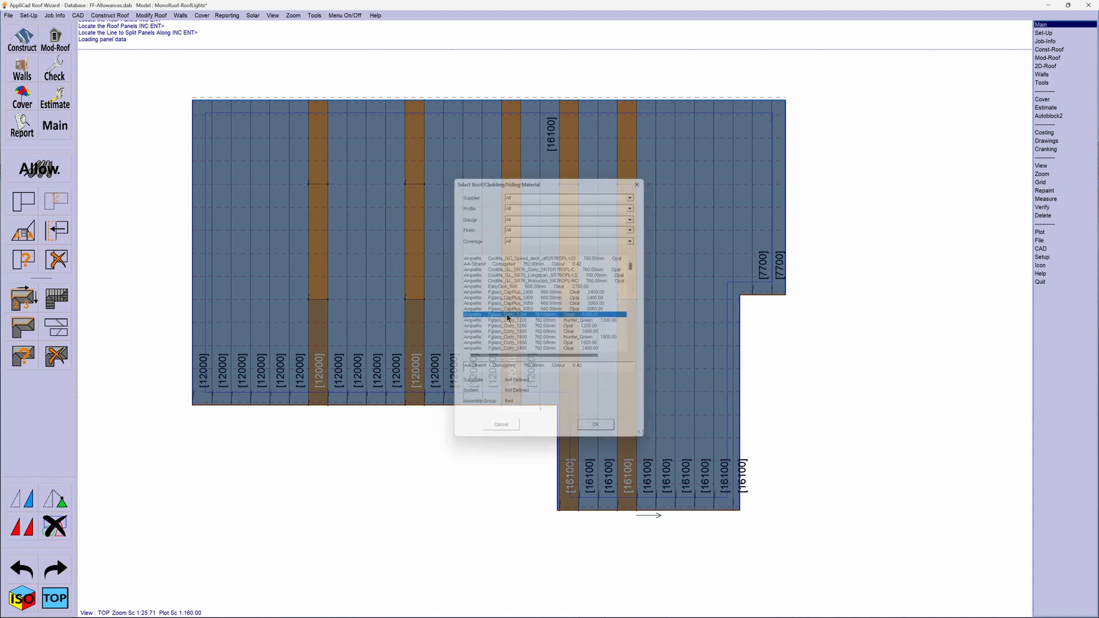
left_click(597, 427)
left_click(613, 411)
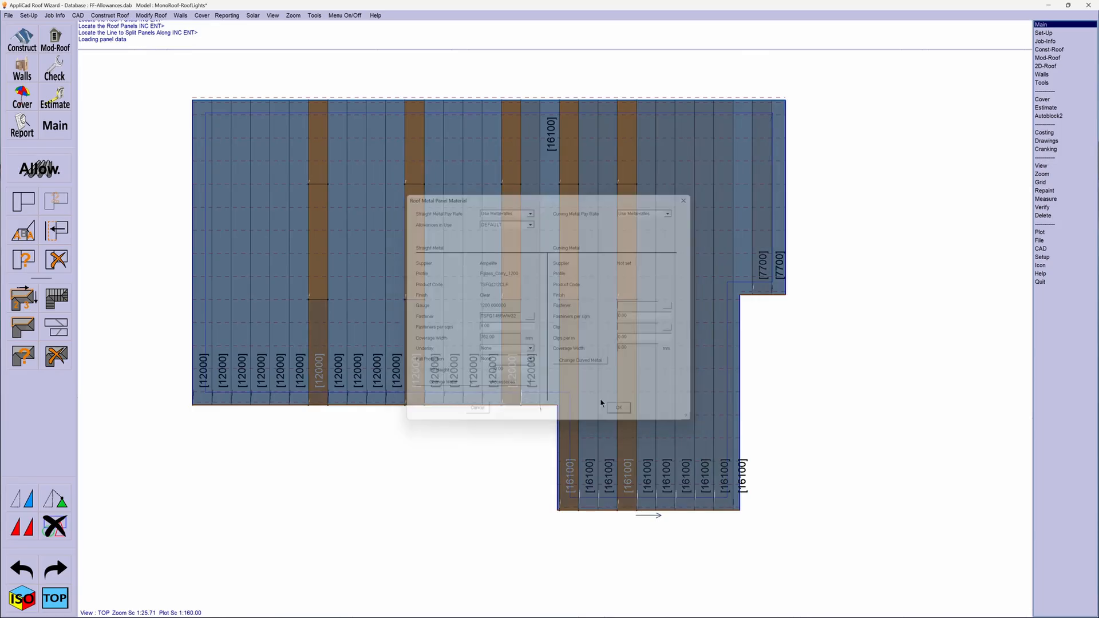
- Apply the clear fibreglass material to the five middle panel pieces between the two split lines
left_click(322, 249)
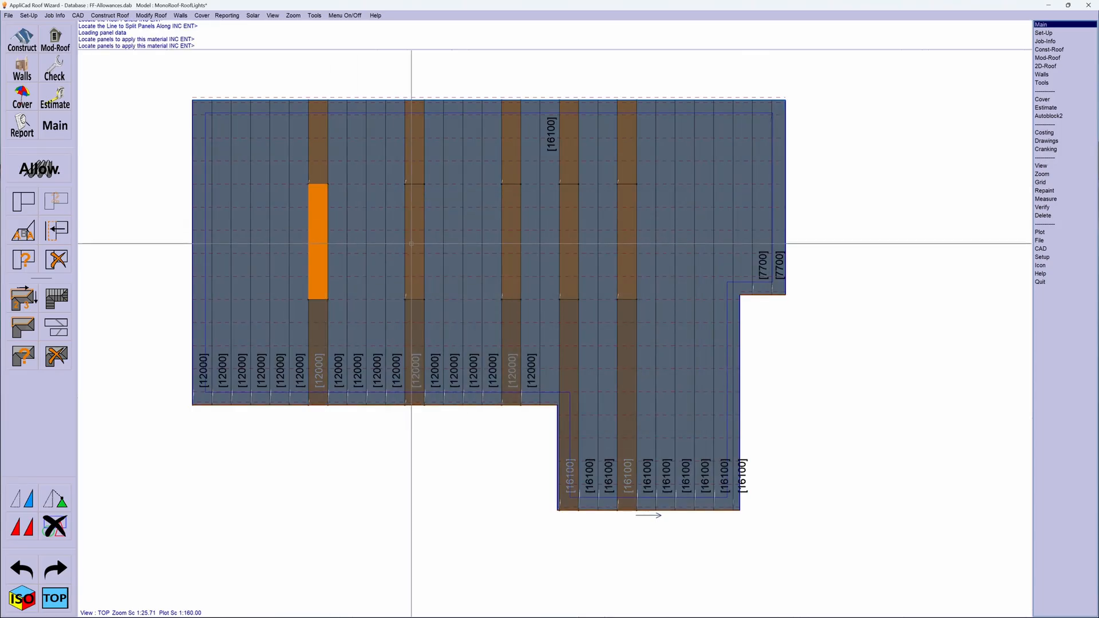
left_click(414, 246)
left_click(511, 252)
left_click(564, 252)
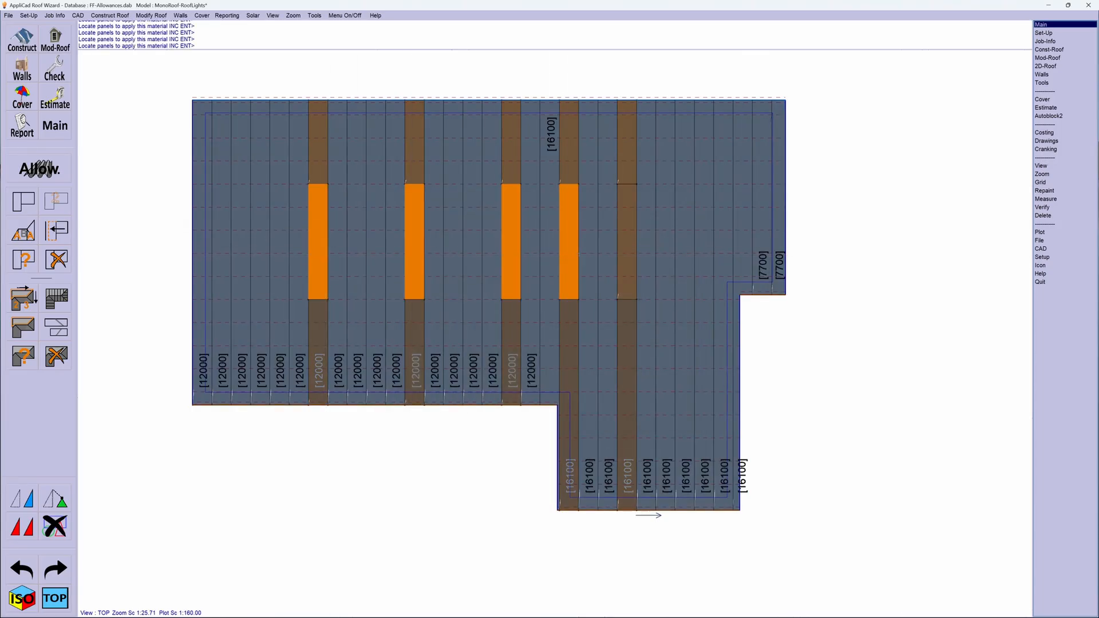
left_click(625, 255)
key("Return")
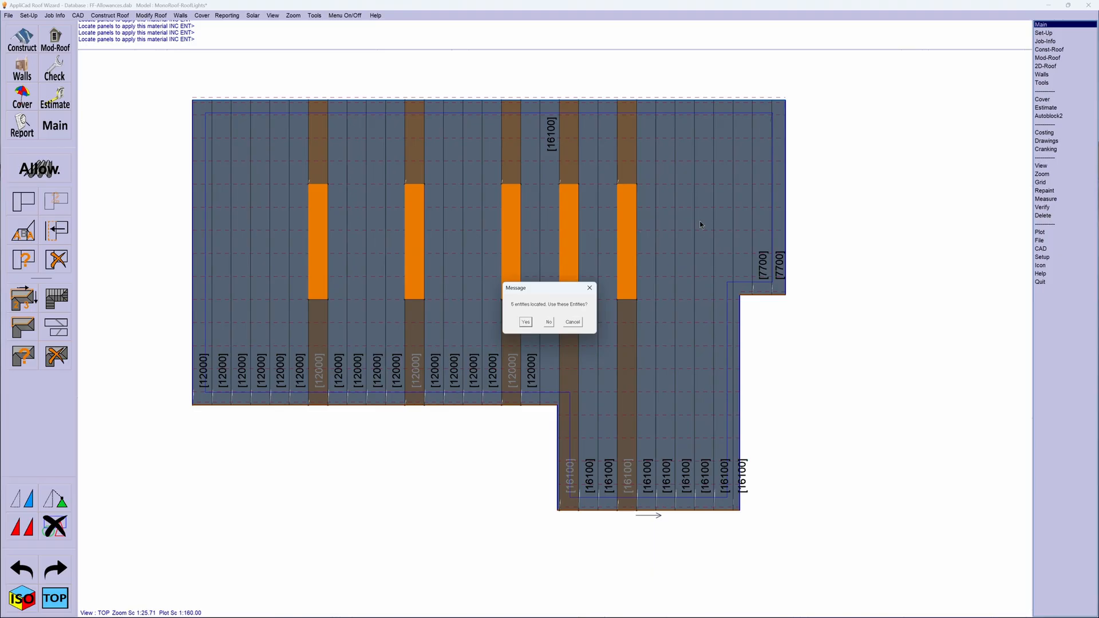
left_click(524, 322)
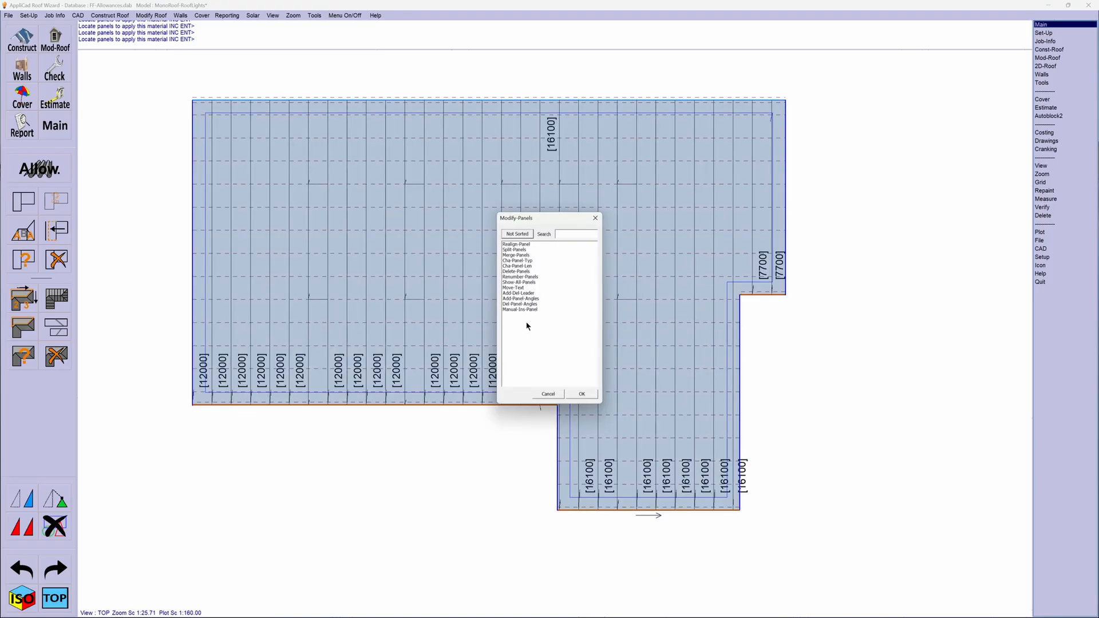
left_click(578, 393)
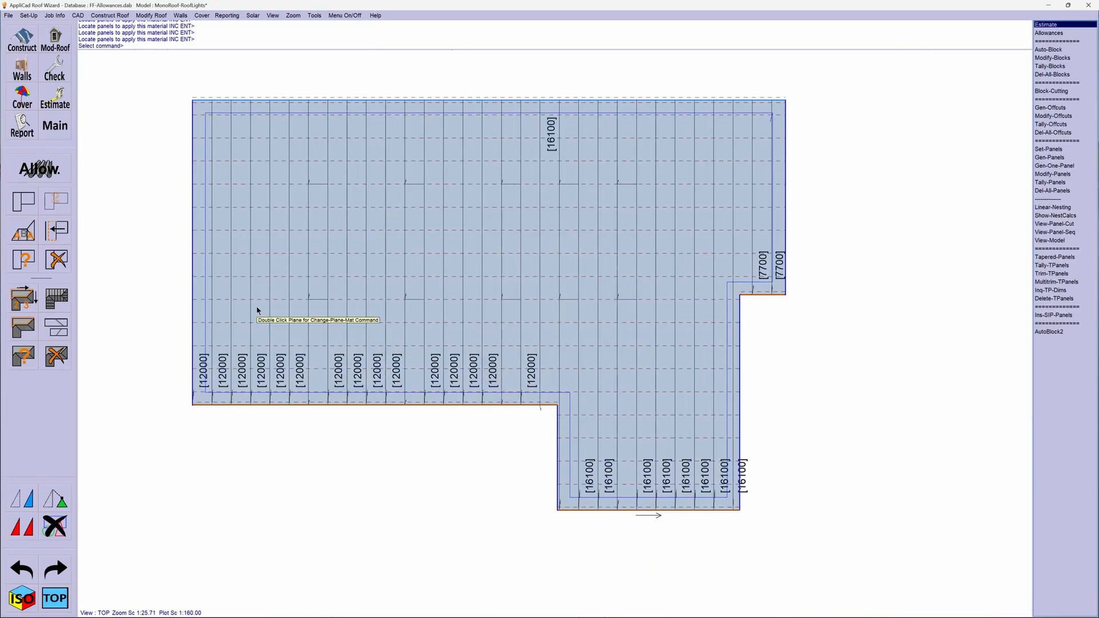
- Tally the panels and review the cutting lists for the fibreglass sheets, the C42A corrugated metal, and all materials together
left_click(28, 350)
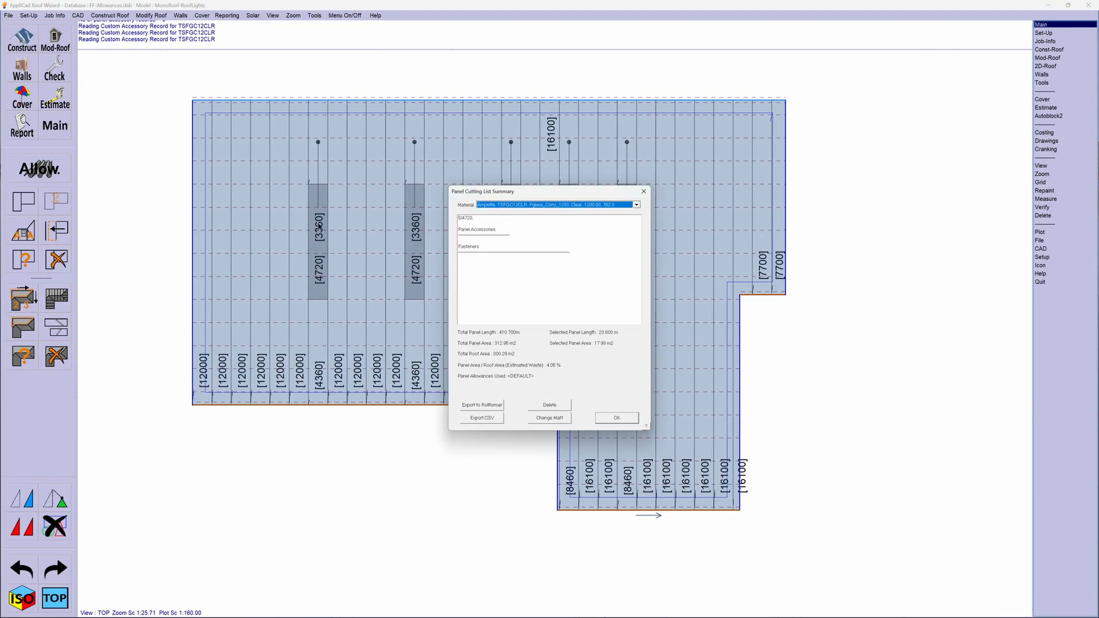
left_click_drag(542, 190, 795, 142)
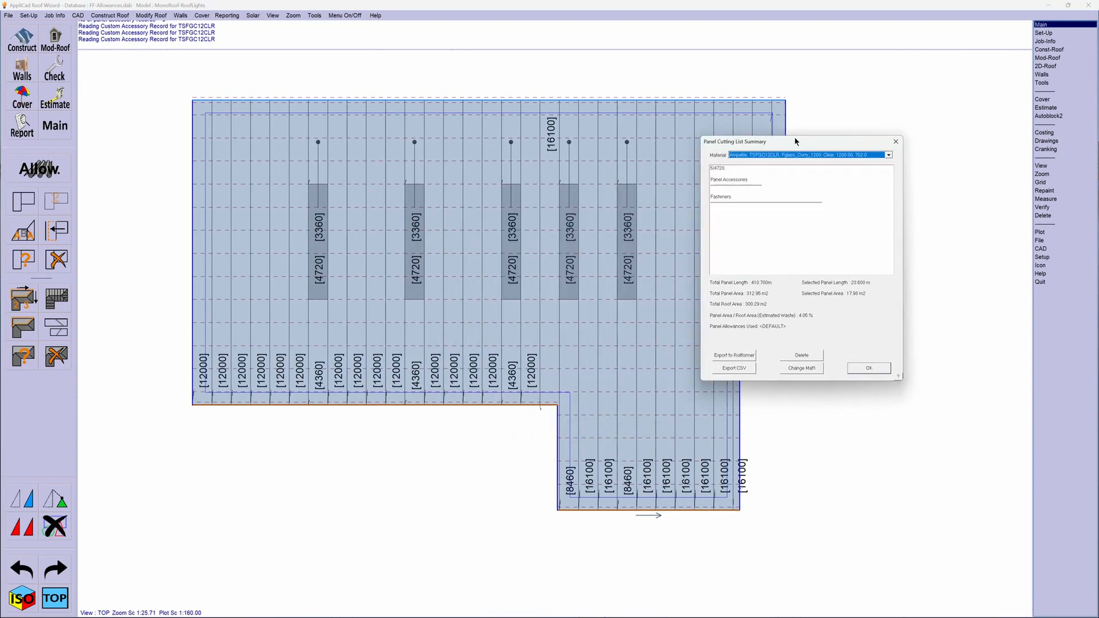
left_click(888, 155)
left_click(815, 168)
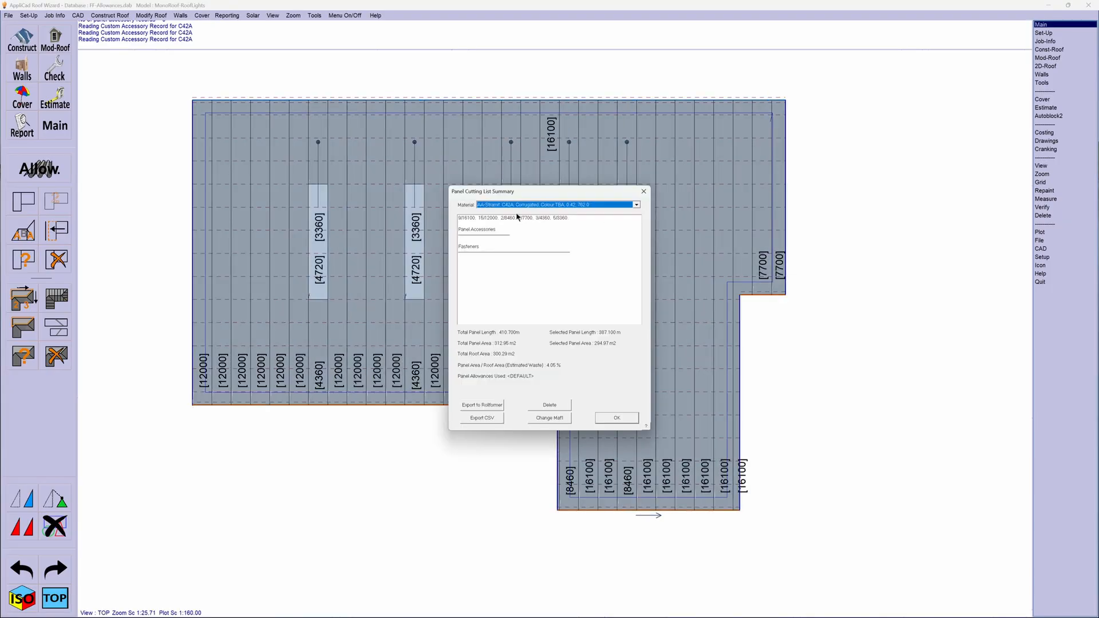
left_click(636, 205)
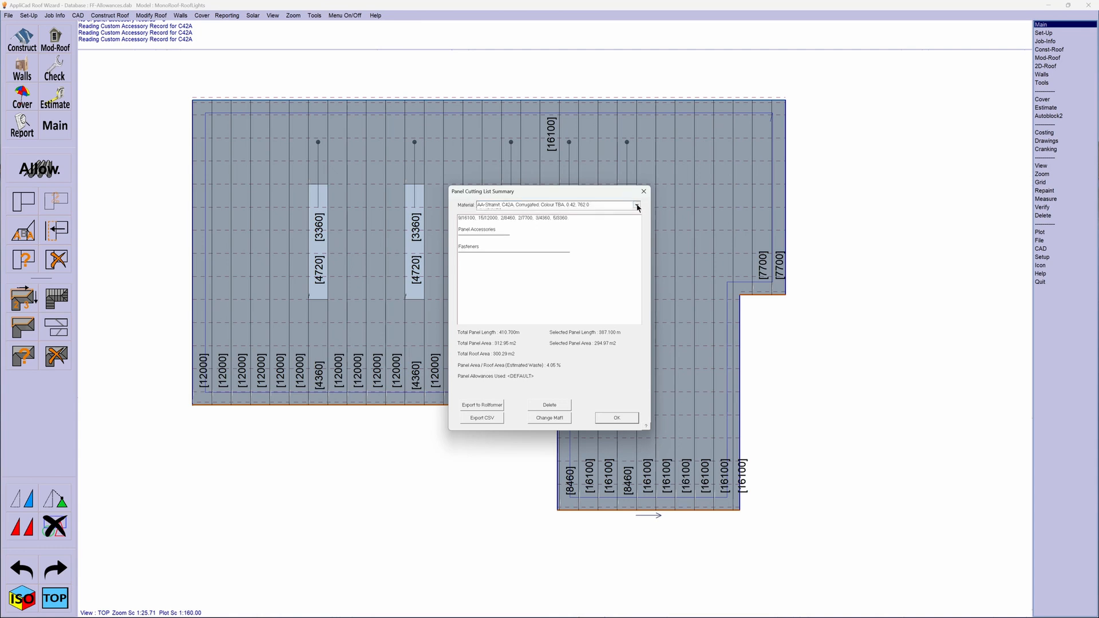
left_click(496, 224)
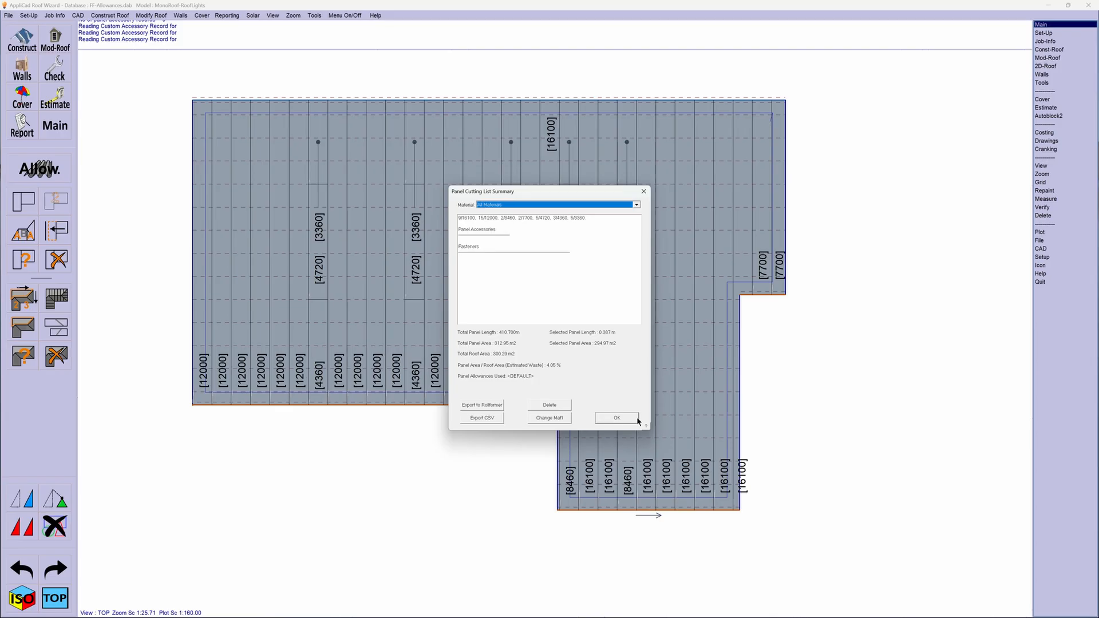
left_click(617, 418)
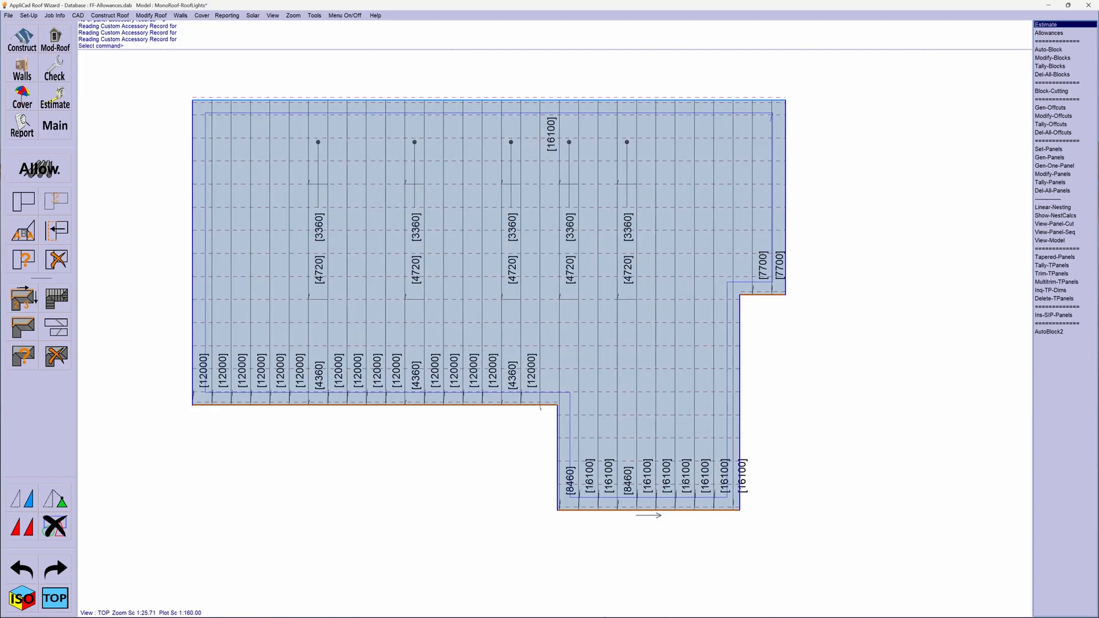